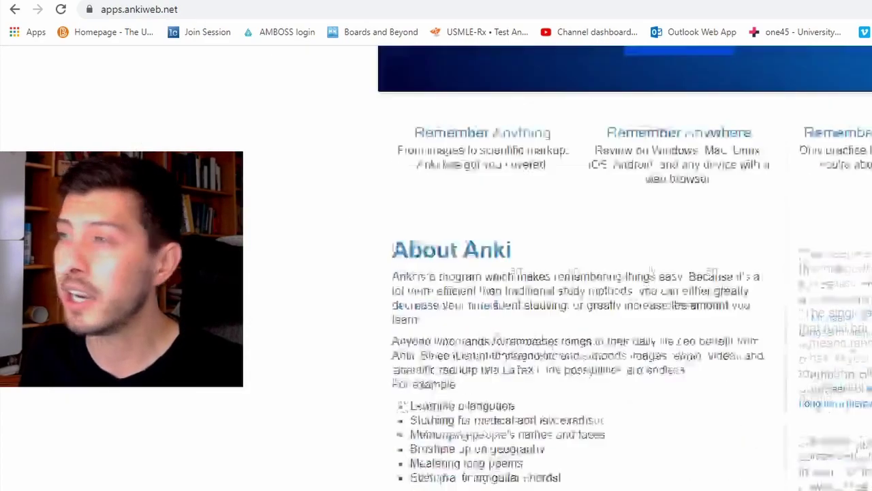
Scroll the AnkiWeb page down to the Download Anki section with the Windows 2.1.29 installers
scroll(613, 273, down, 6)
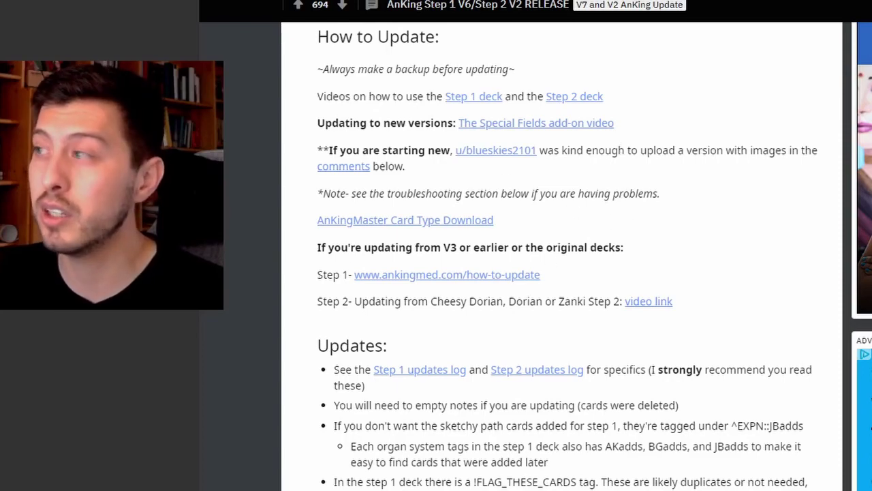
Scroll through the AnKing Step 1 V6/Step 2 V2 Reddit release post down to its comments
scroll(562, 259, up, 6)
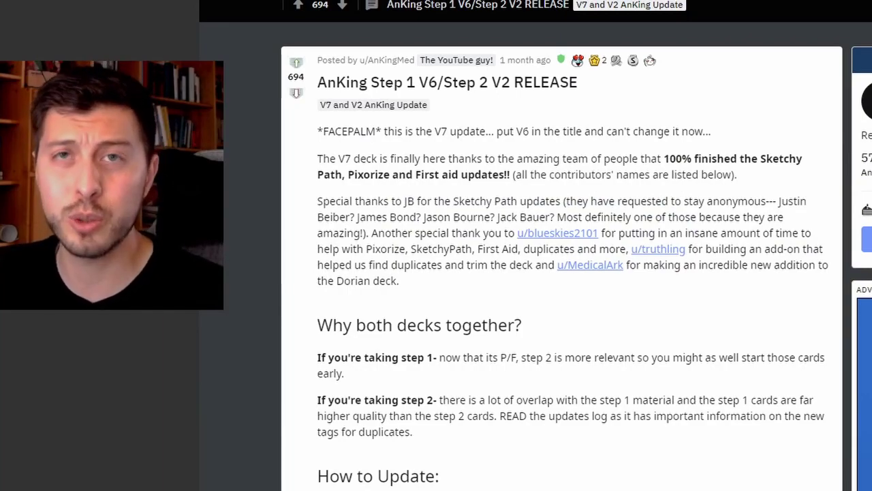
scroll(562, 259, down, 20)
scroll(563, 258, down, 10)
scroll(562, 259, down, 12)
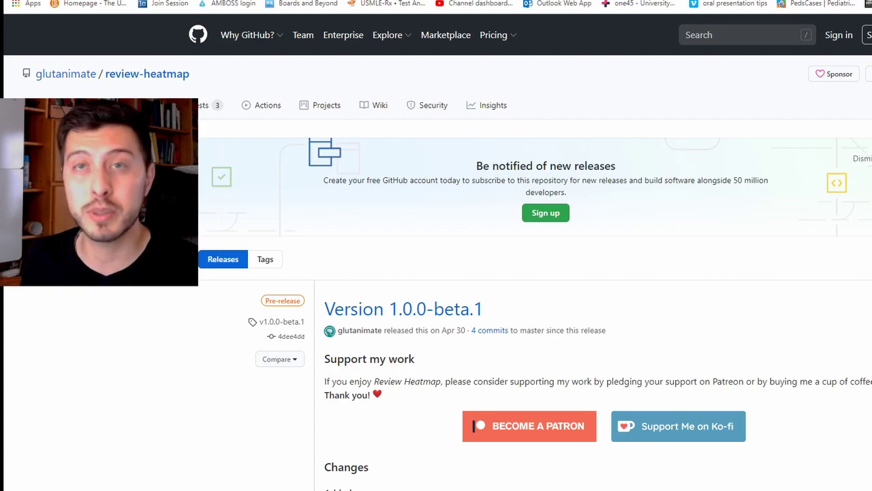
Expand the Assets list under review-heatmap Version 1.0.0-beta.1 to show the .ankiaddon file
scroll(761, 178, down, 8)
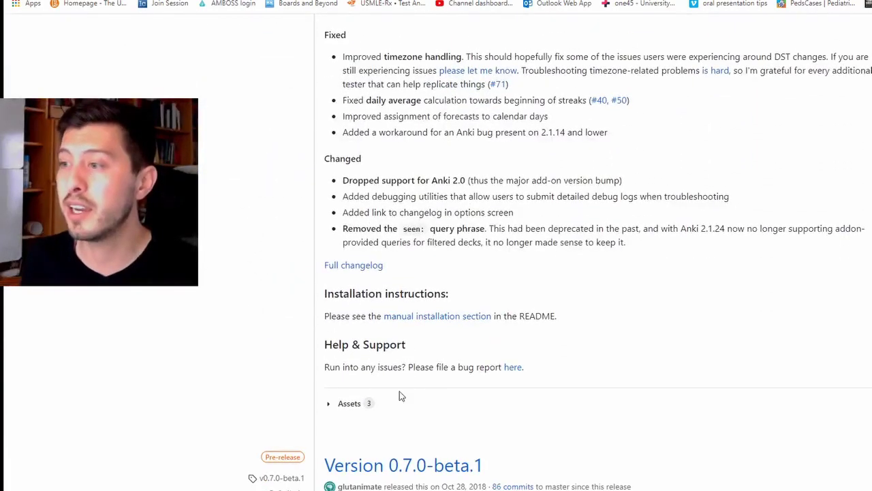
click(326, 406)
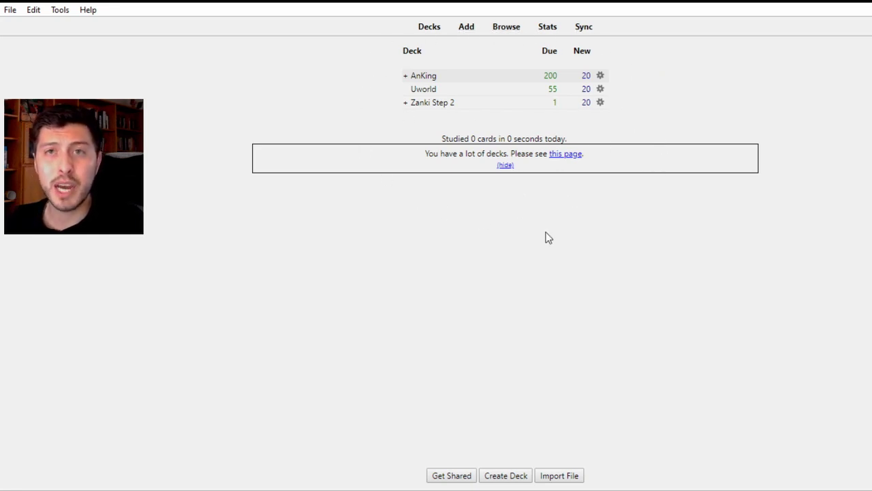
click(560, 475)
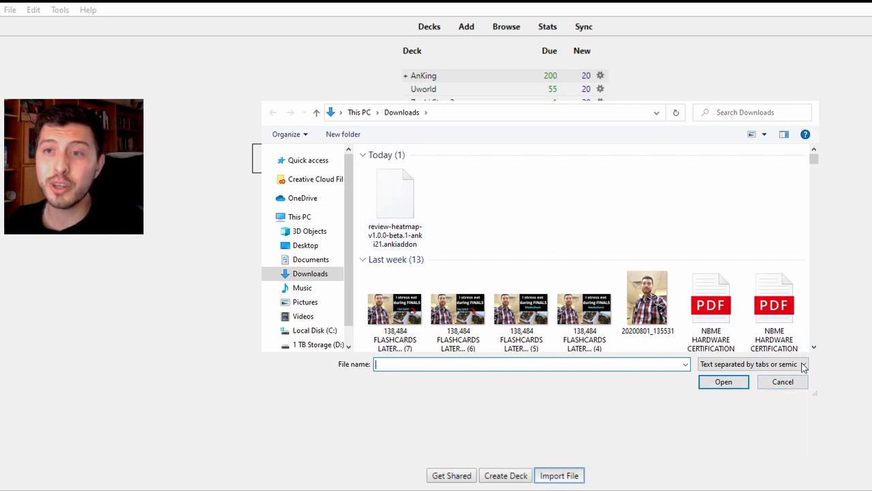
click(789, 386)
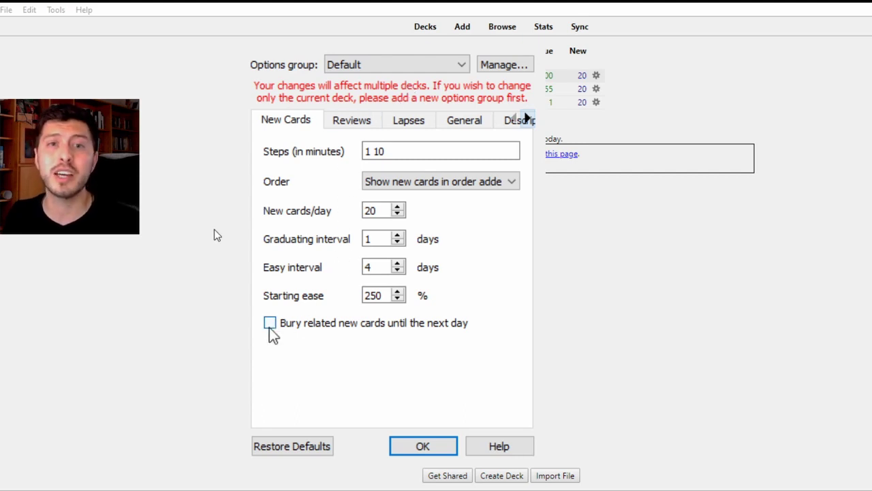
Toggle burying of related new cards on and off, and assign the deck to the Option 1 group
click(269, 326)
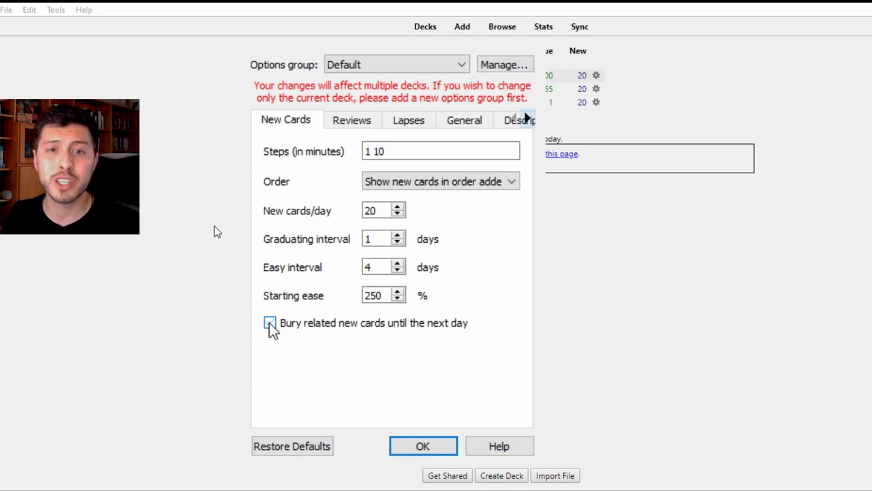
click(269, 325)
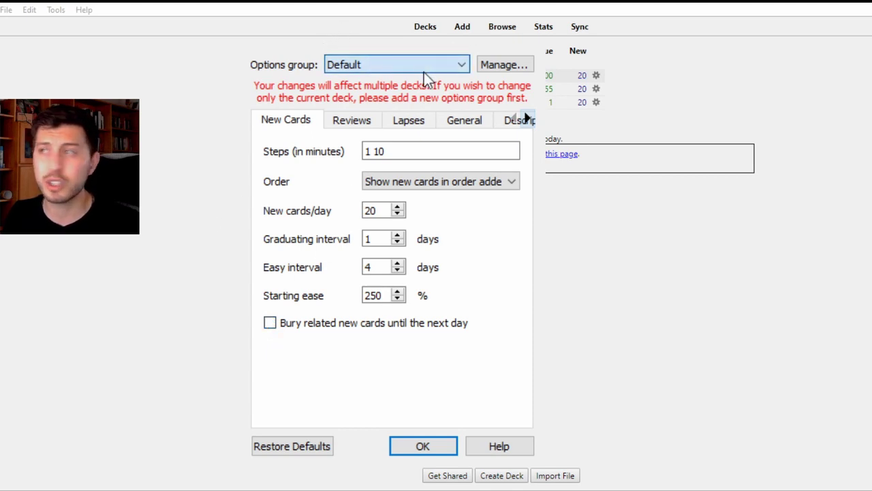
click(422, 66)
click(415, 87)
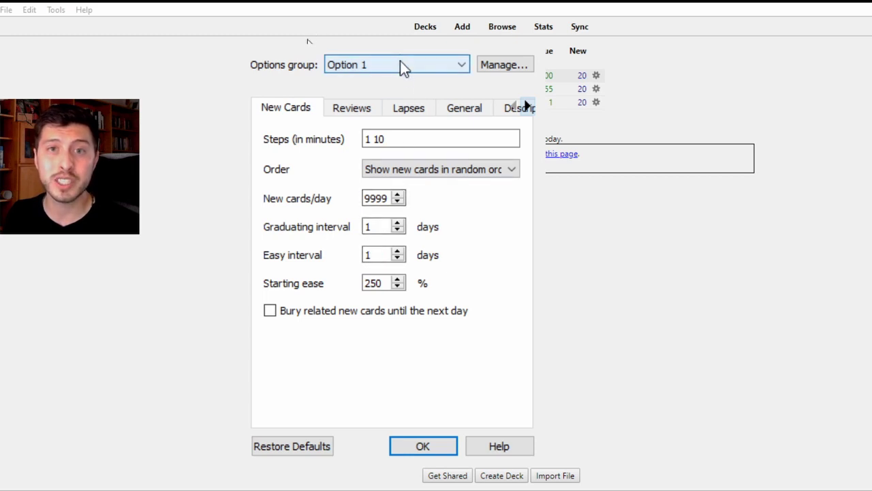
scroll(400, 68, up, 1)
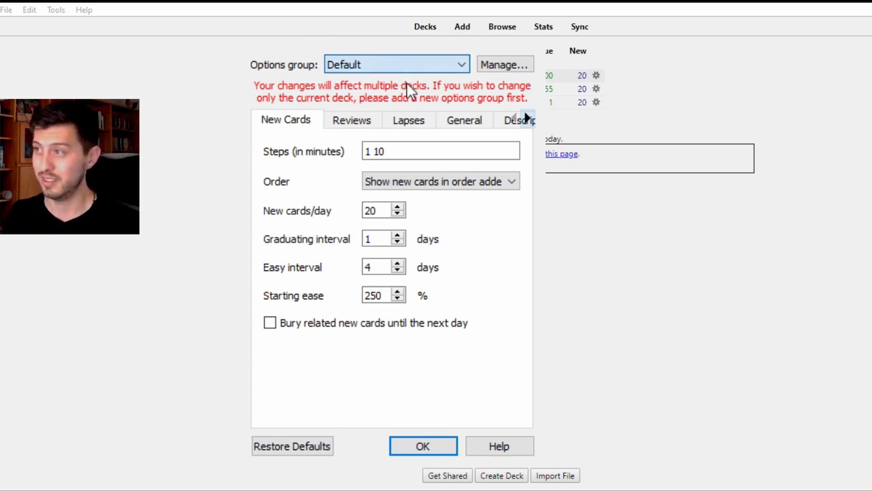
key(Down)
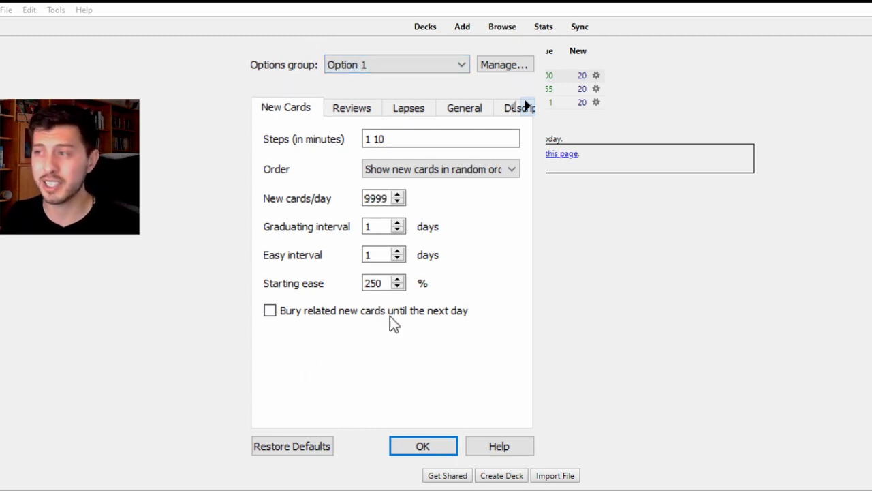
Compare Option 1's maximum reviews per day with the Default group's on the Reviews tab
click(349, 110)
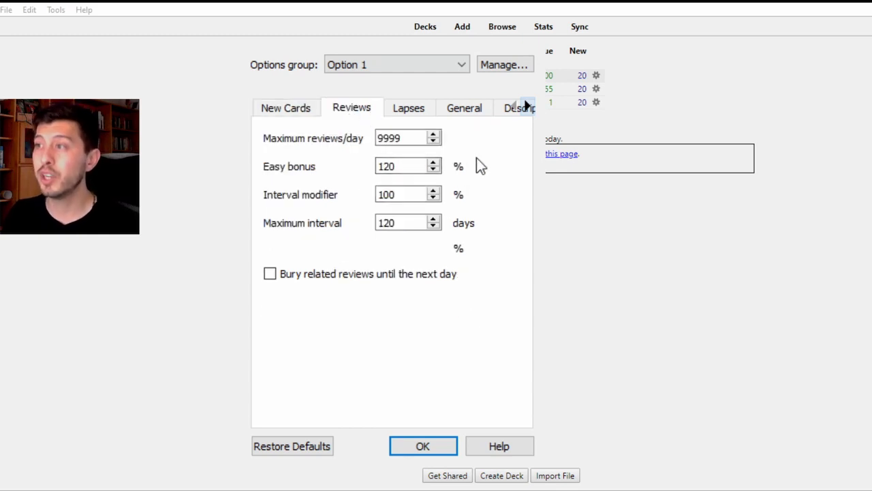
click(403, 139)
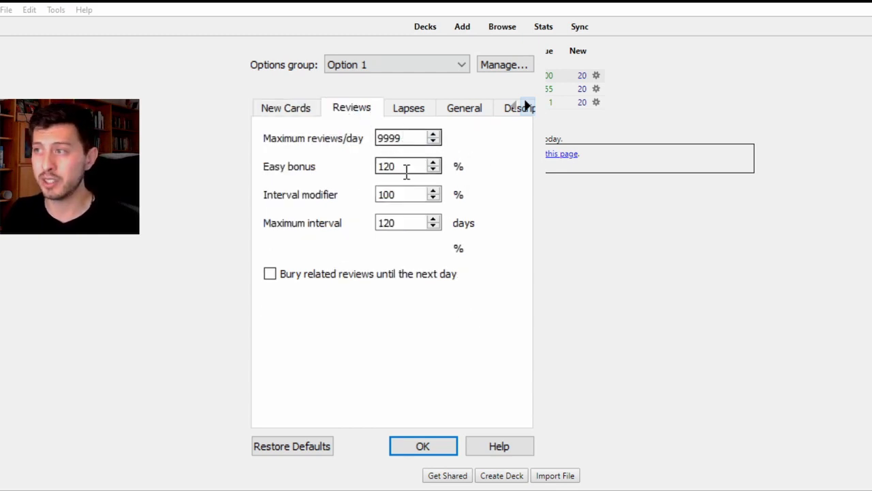
click(421, 68)
click(390, 81)
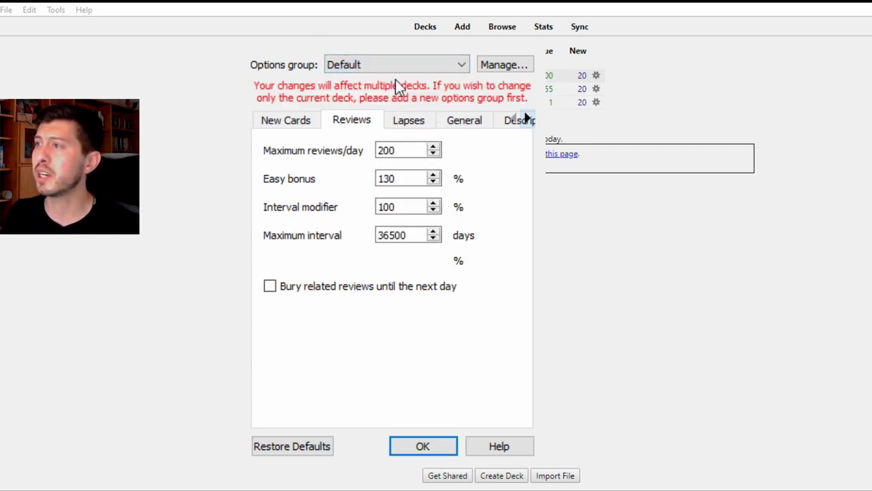
click(417, 68)
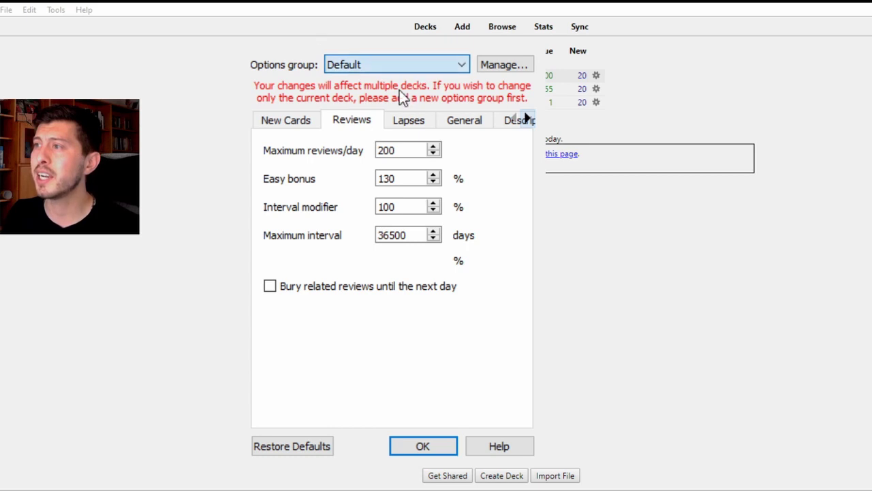
click(382, 90)
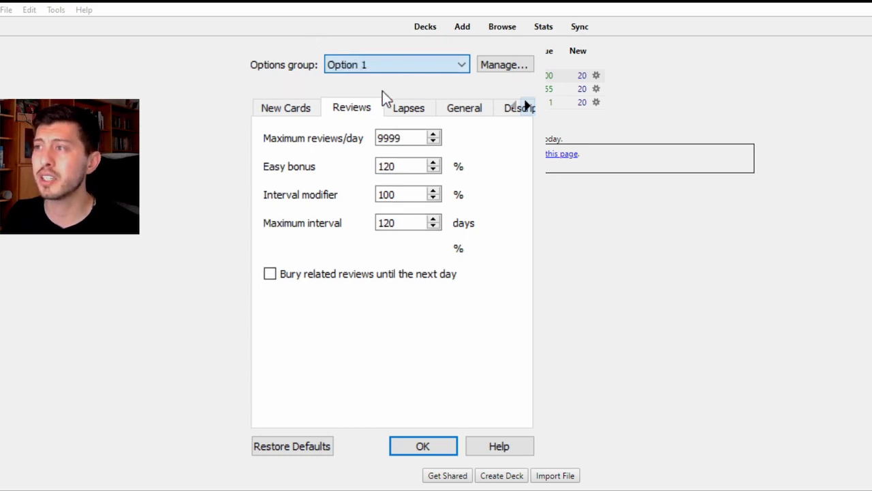
Check the 120-day maximum interval, toggle burying related reviews, and view the Lapses settings
click(385, 224)
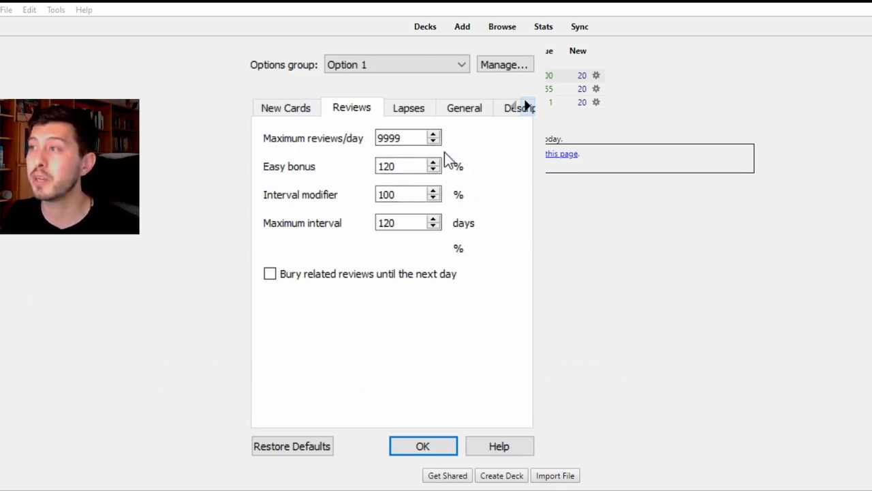
click(269, 275)
click(269, 275)
click(406, 114)
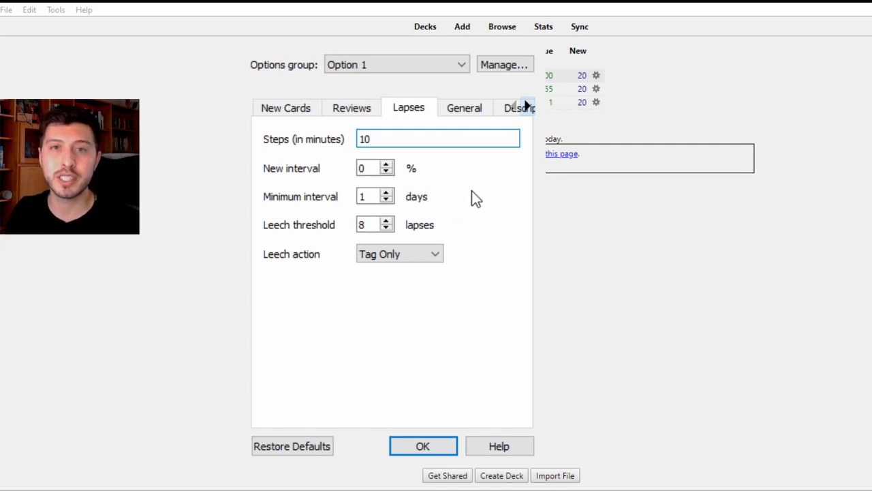
Look over the General and Description tabs, return to Reviews, and save the Option 1 settings
click(469, 116)
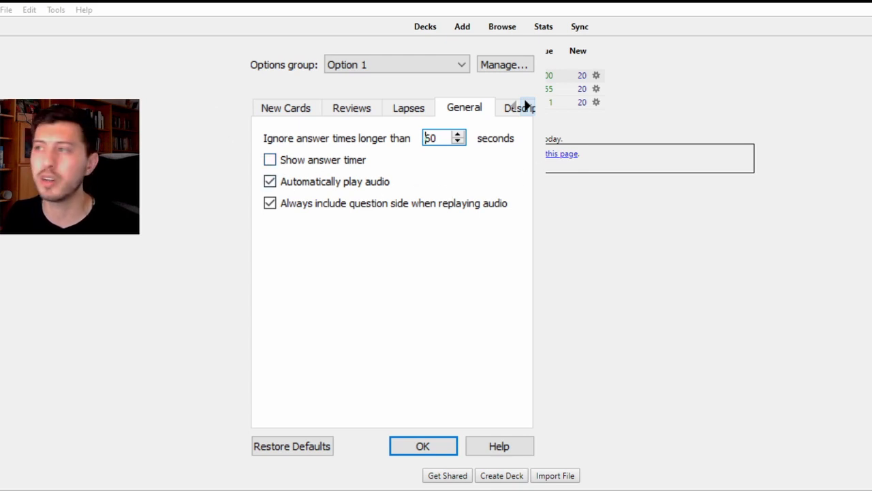
click(529, 106)
click(471, 108)
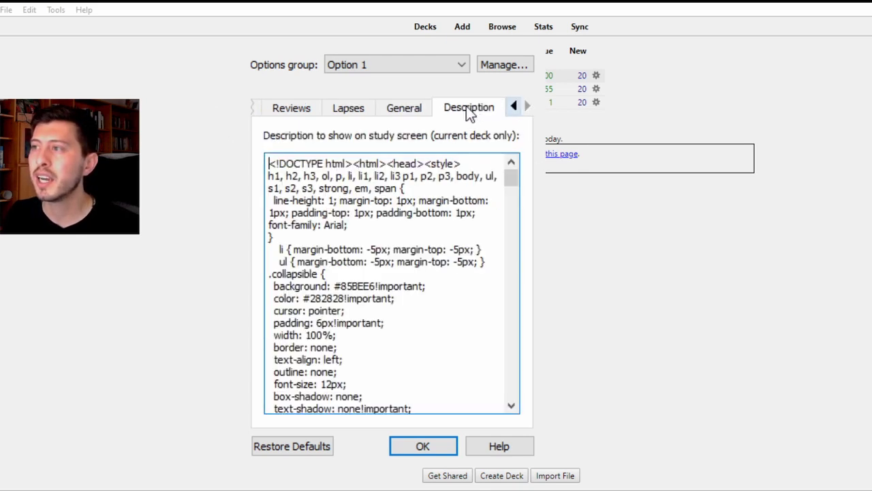
click(299, 108)
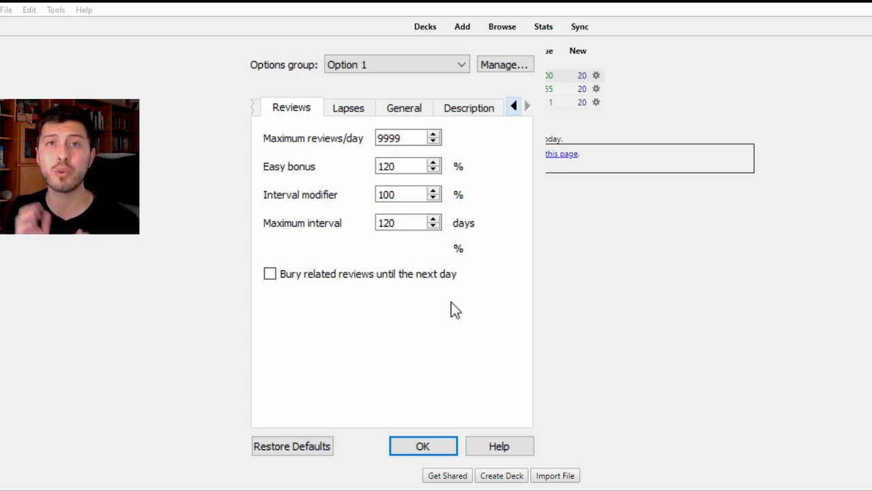
key(Return)
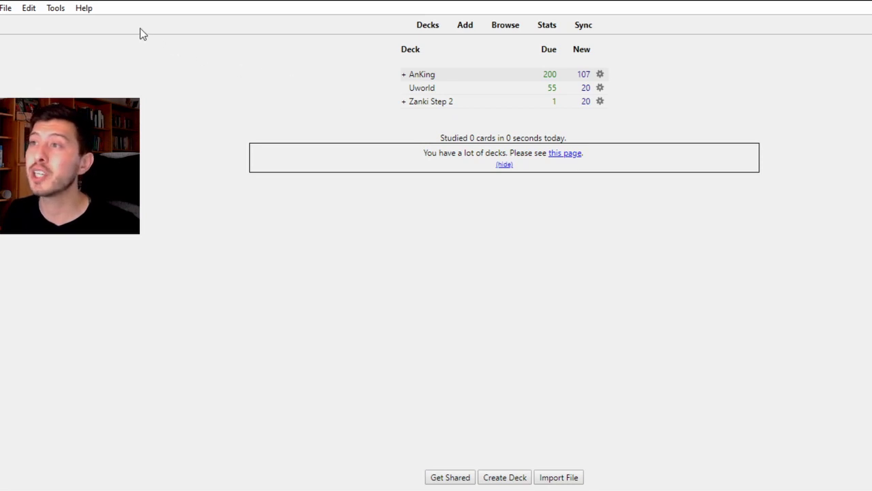
Install the review-heatmap .ankiaddon file through the Add-ons manager's Install from file option
click(56, 8)
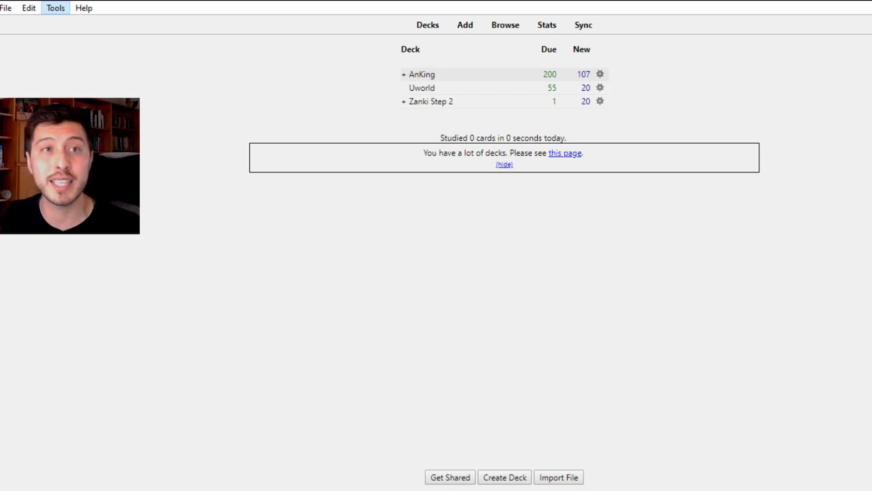
key(ctrl+shift+a)
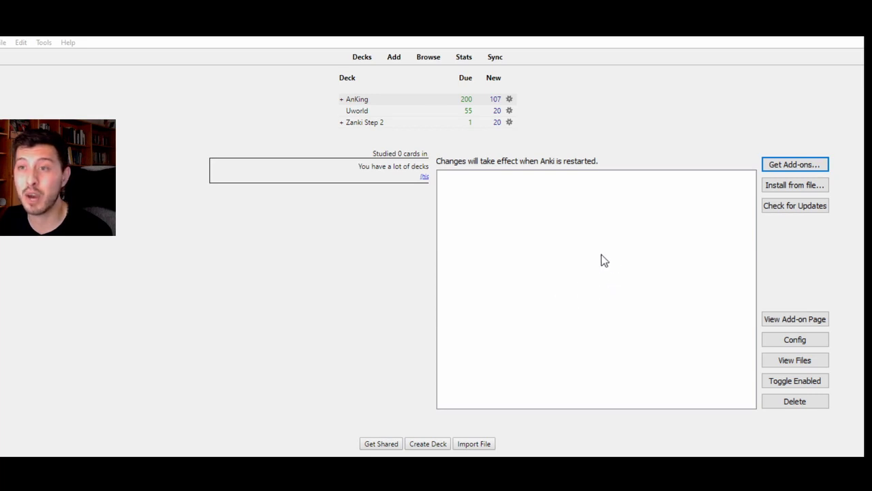
click(791, 184)
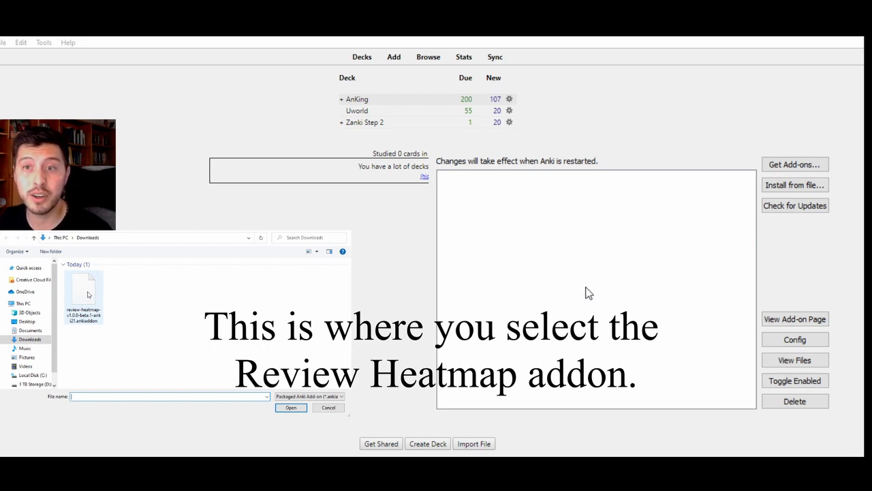
double_click(89, 294)
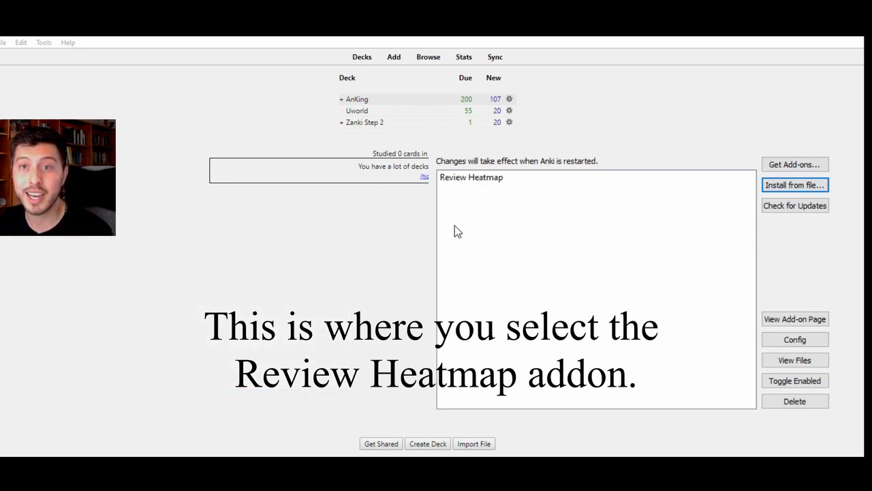
click(483, 179)
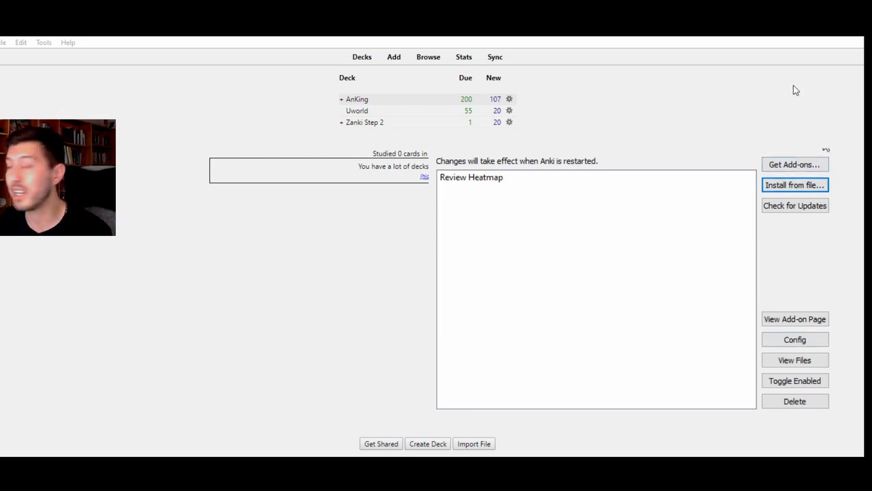
key(Escape)
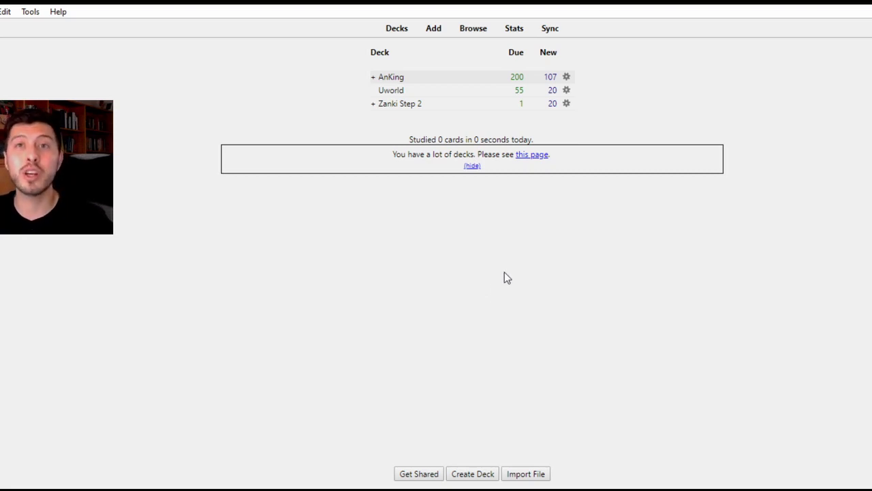
Open the Browse window from Anki's main toolbar
click(473, 30)
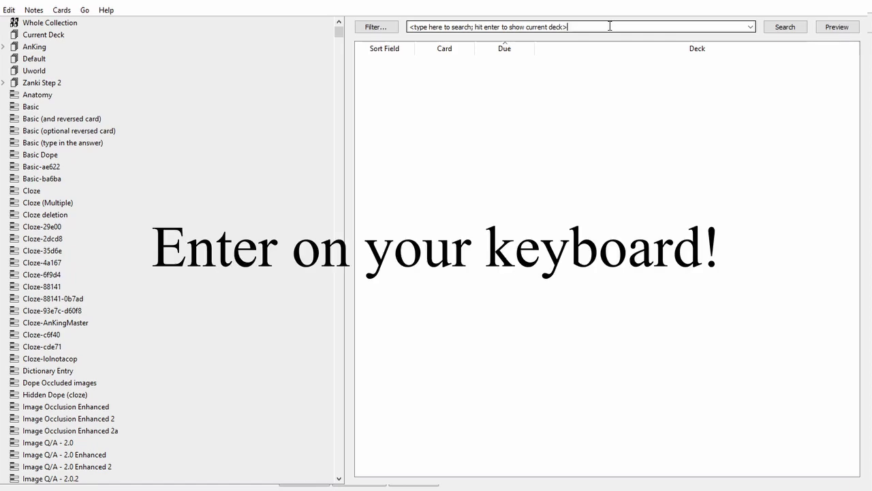
Search deck:current in the browser and select all of the listed cards
key(Return)
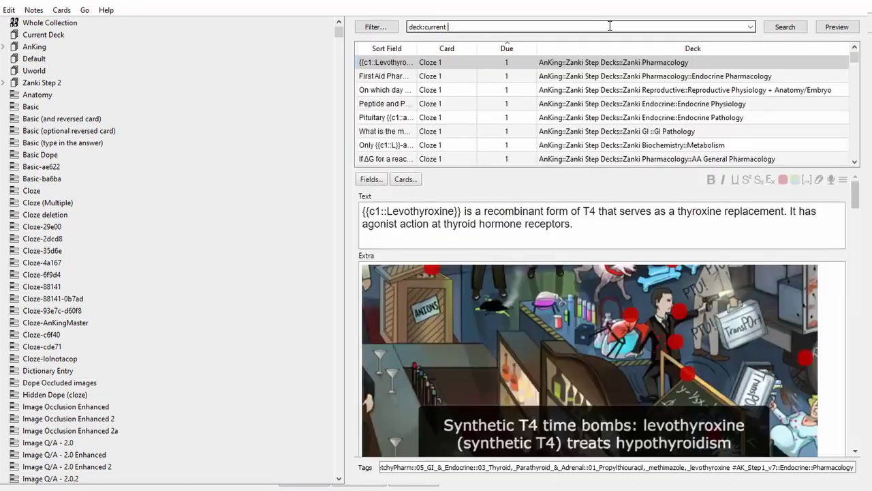
click(560, 106)
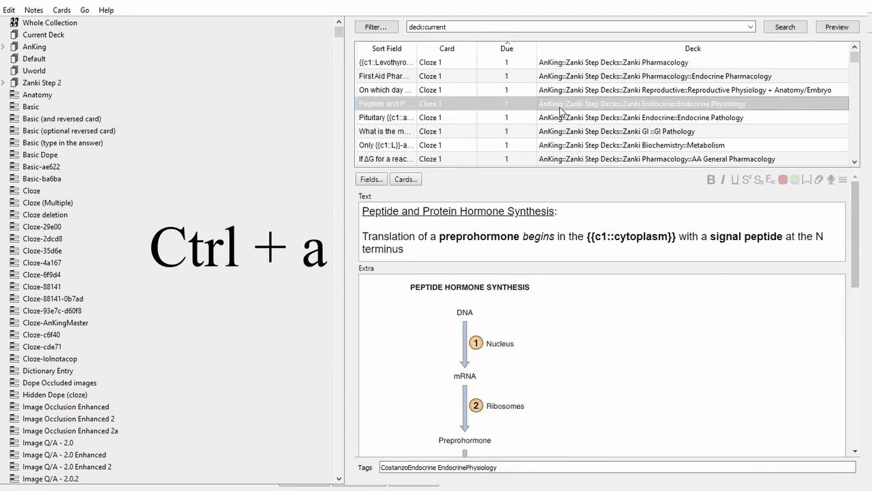
key(ctrl+a)
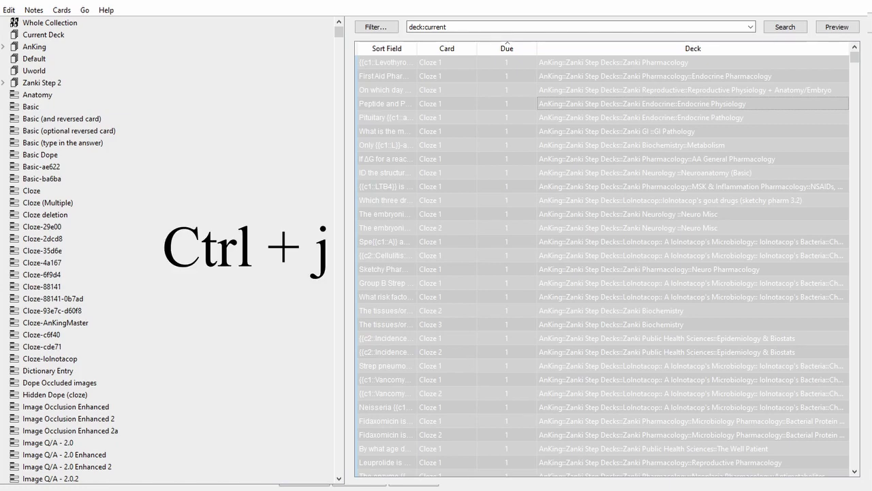
Enlarge the card list, then close the browser with every card left suspended
click(593, 228)
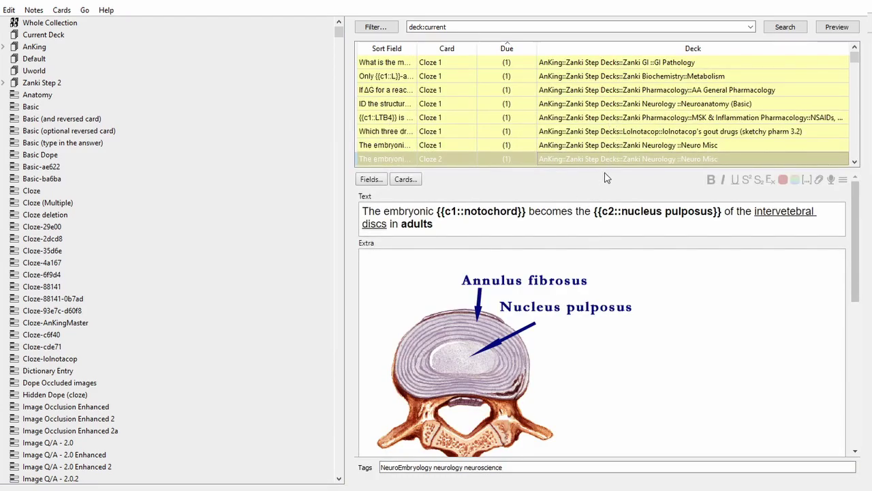
drag(606, 169, 620, 297)
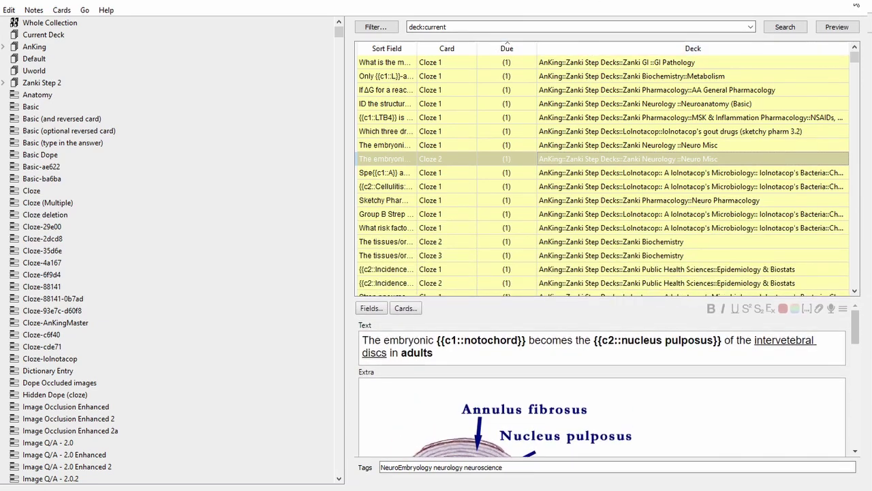
click(855, 2)
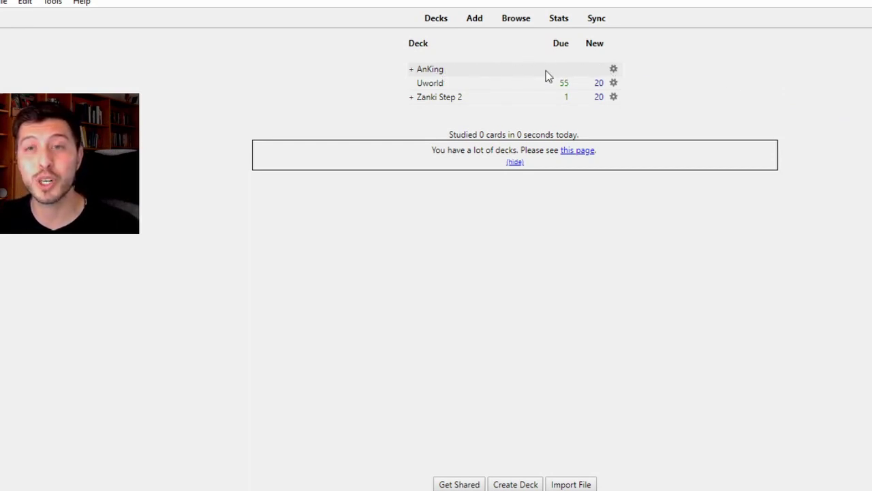
Open the card browser and list the current deck's cards, all suspended
click(512, 19)
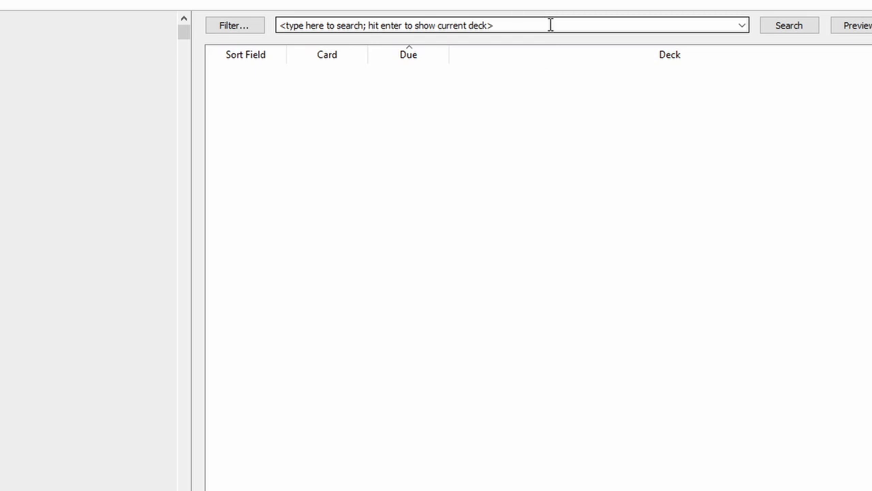
key(Return)
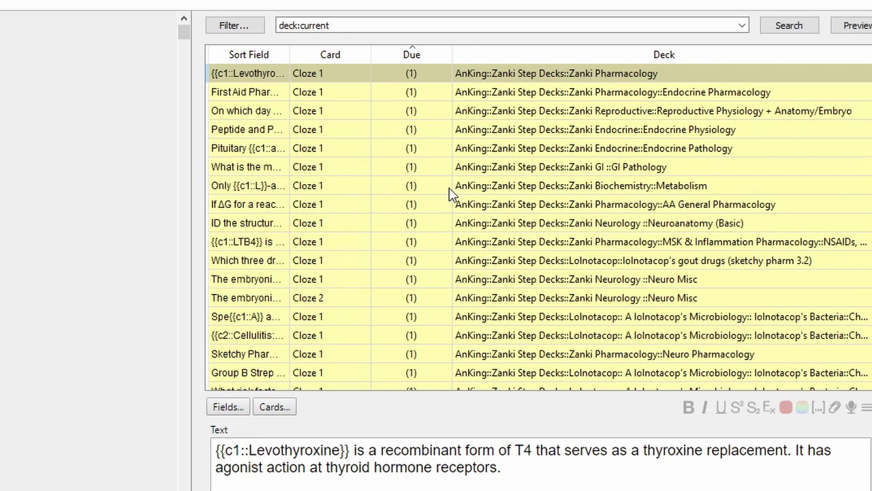
Search the browser for 'deck:current hepatitis'
click(361, 31)
text(hepatitis)
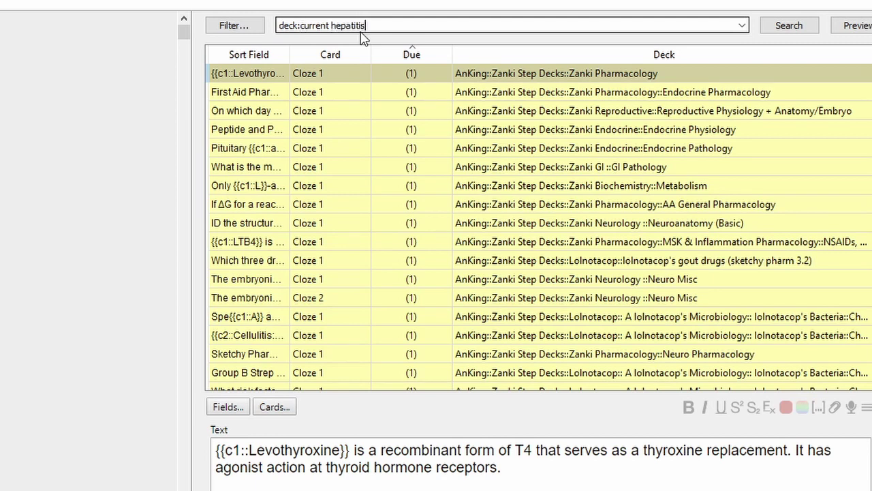
key(Return)
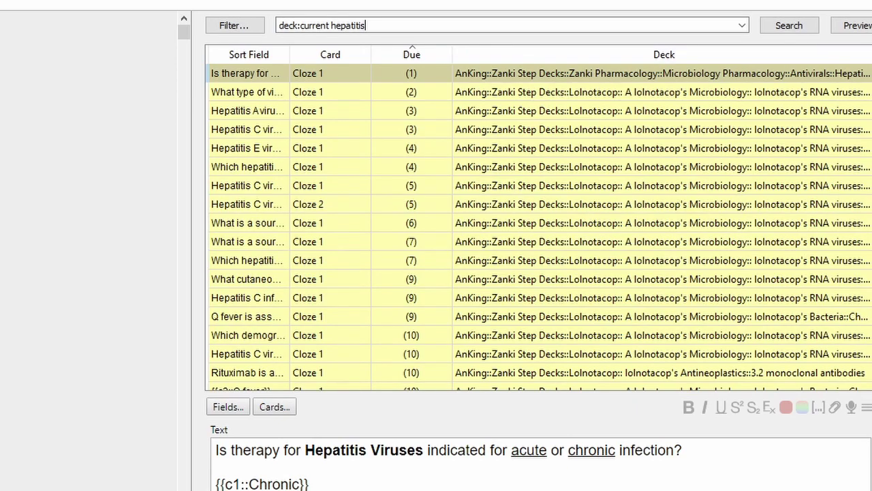
Open the Sketchy Pharmacology GI (Hepatitis) card, hiding the sidebar and enlarging the editor
scroll(852, 204, down, 20)
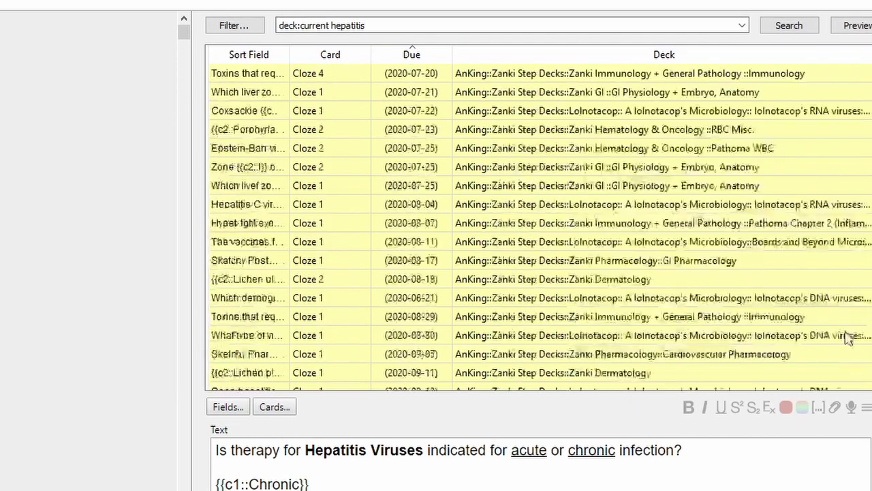
scroll(848, 346, down, 5)
click(598, 156)
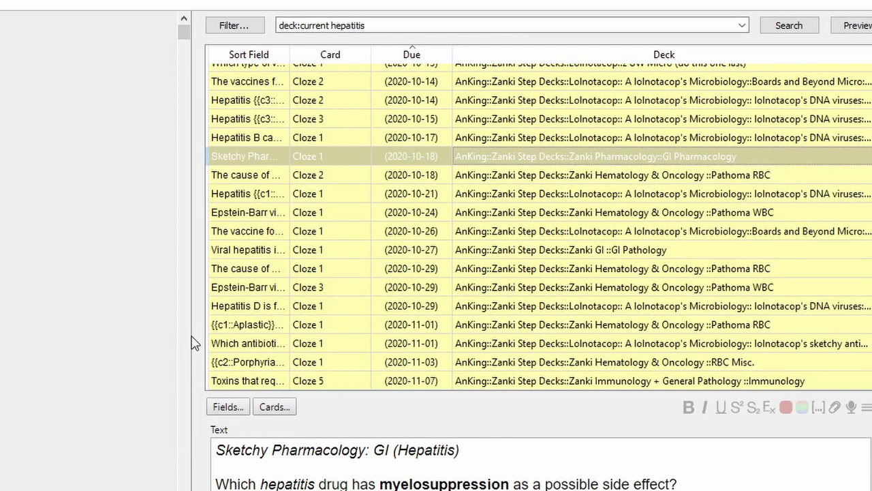
drag(191, 334, 142, 390)
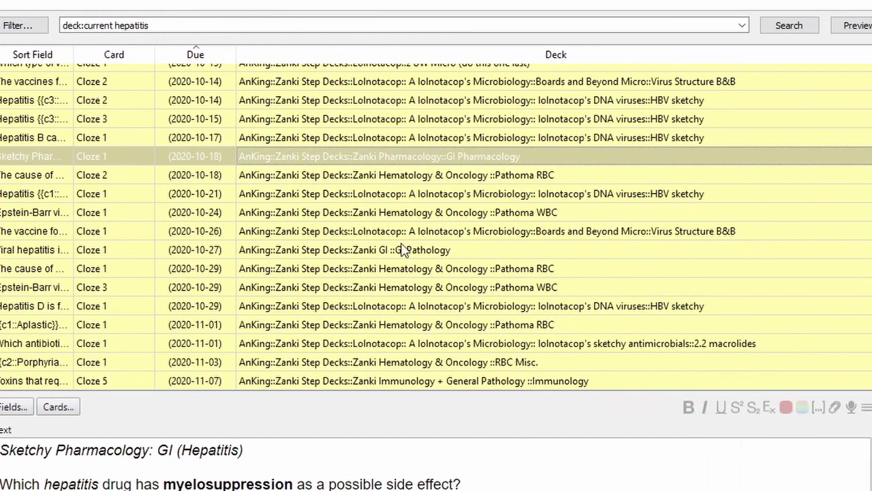
drag(370, 392, 351, 275)
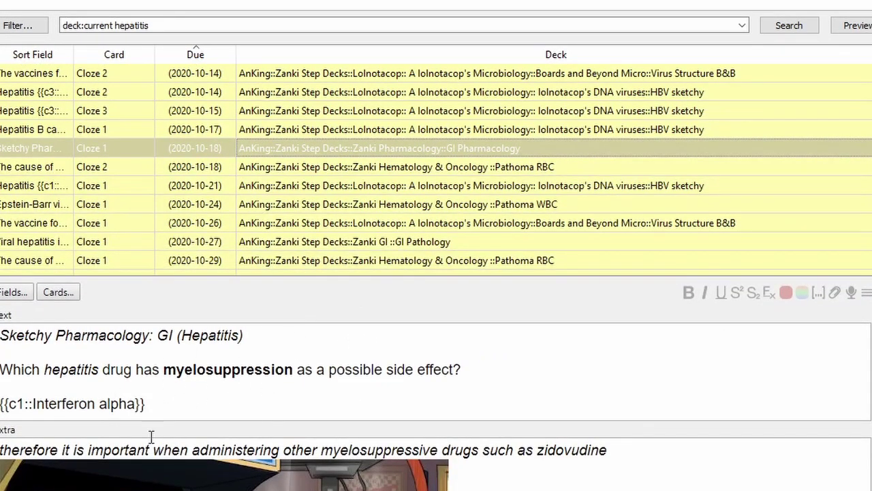
Review the Hepatitis B cards and unsuspend the interferon alpha card with Ctrl+J
click(347, 116)
click(330, 135)
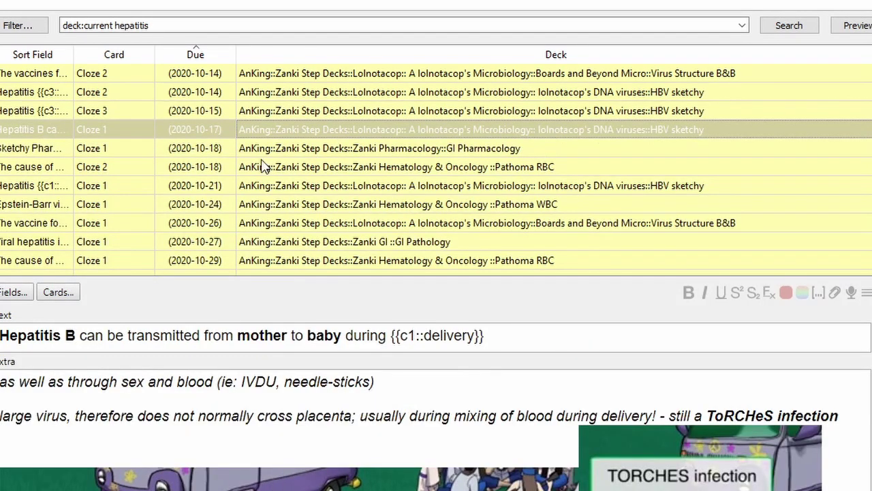
click(366, 154)
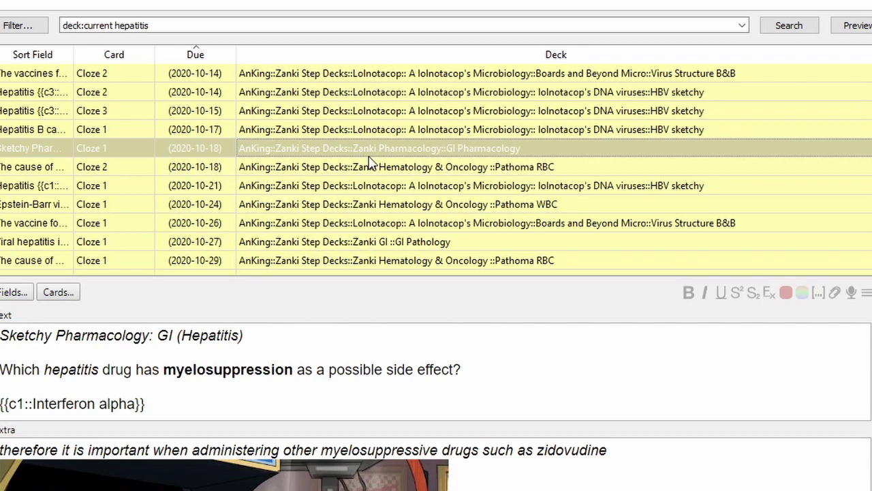
key(ctrl+j)
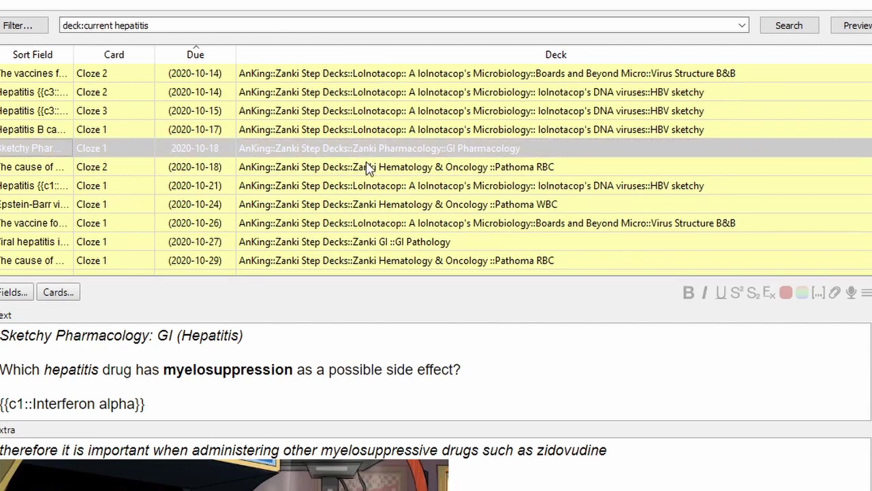
Review the aplastic anemia and hepatitis cards and select all hepatitis search results
click(367, 166)
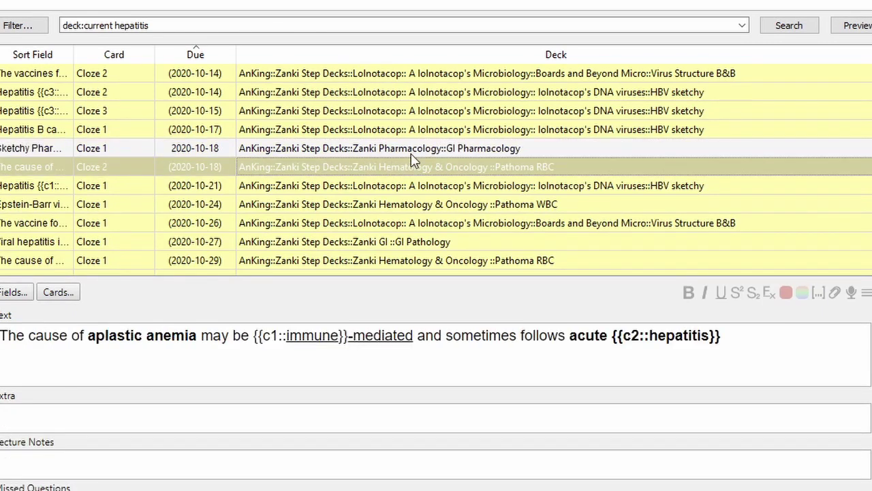
click(410, 154)
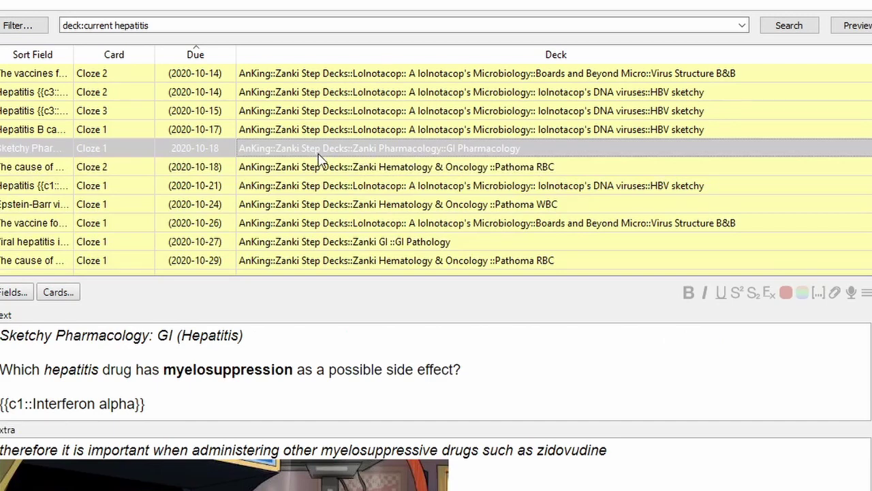
click(349, 133)
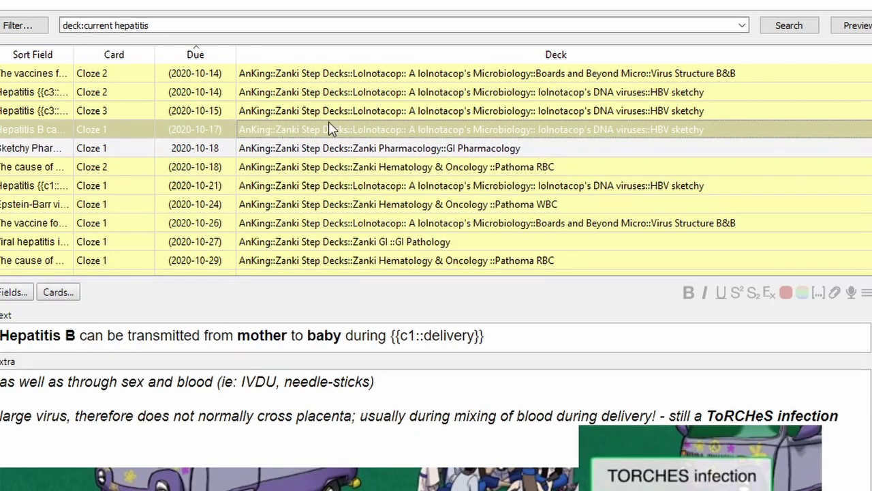
key(ctrl+a)
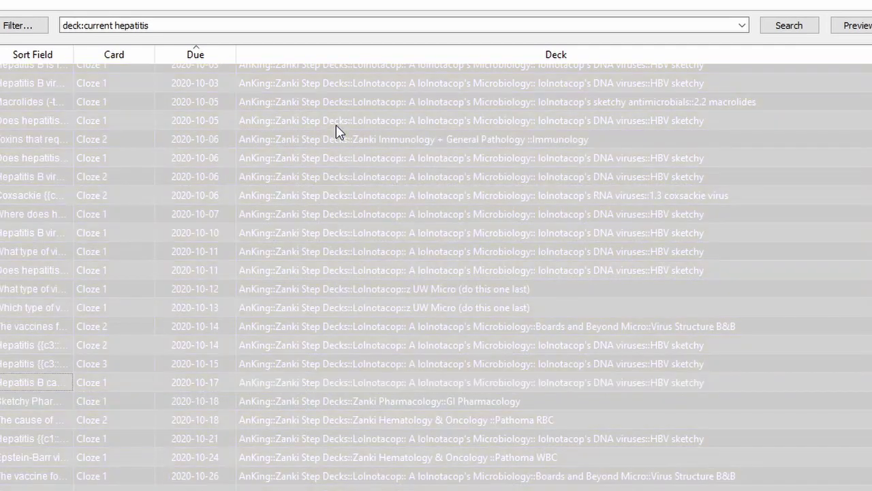
click(363, 268)
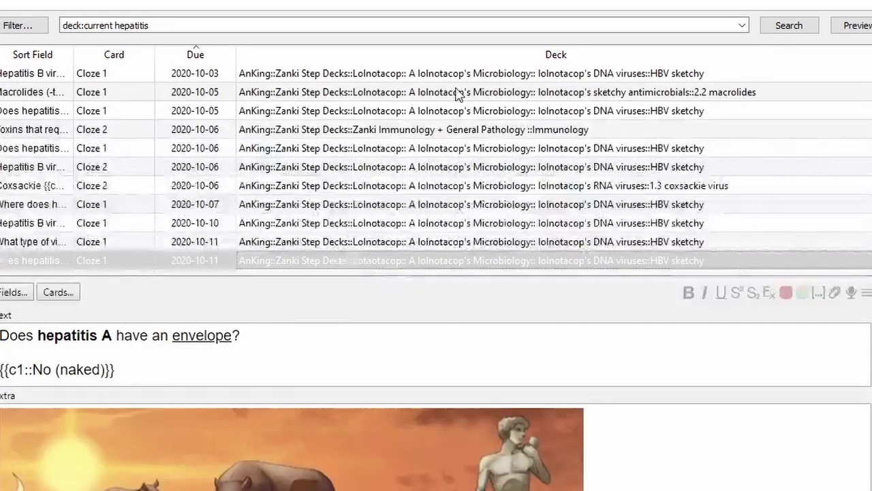
click(429, 153)
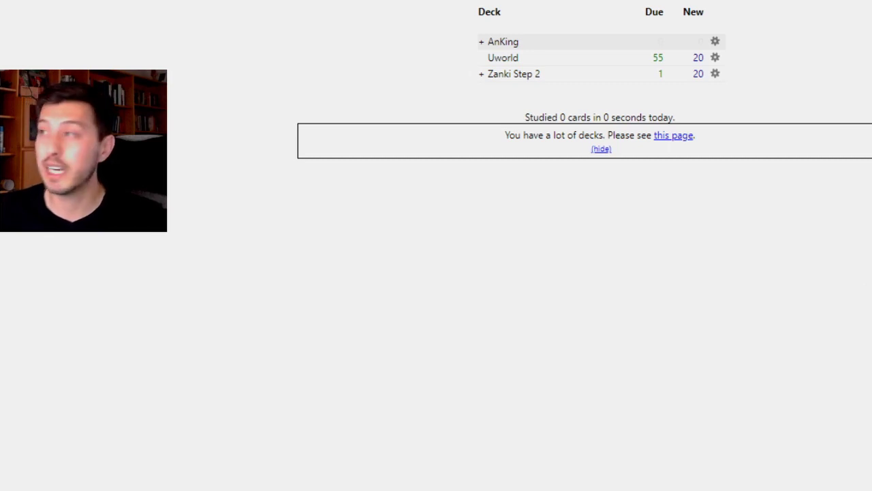
Expand AnKing, Zanki Step Decks and Zanki Musculoskeletal, then open Musculoskeletal Anatomy/Physio (Nutricionado)
click(481, 44)
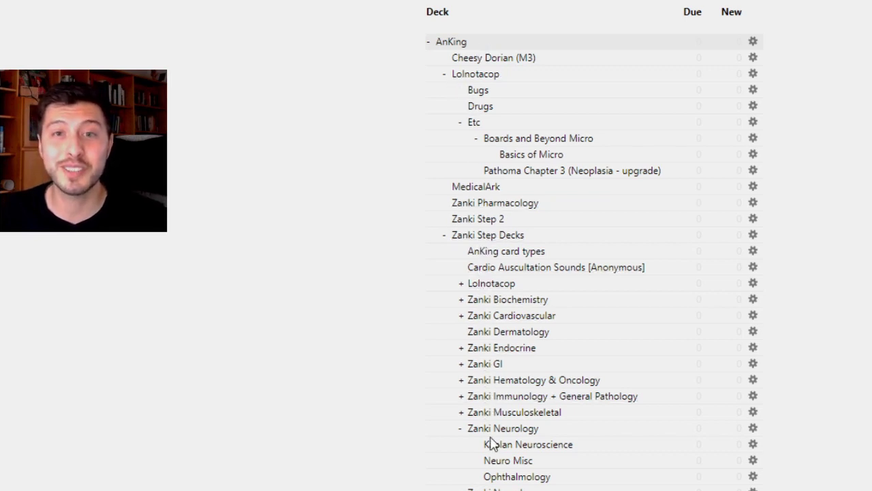
click(445, 235)
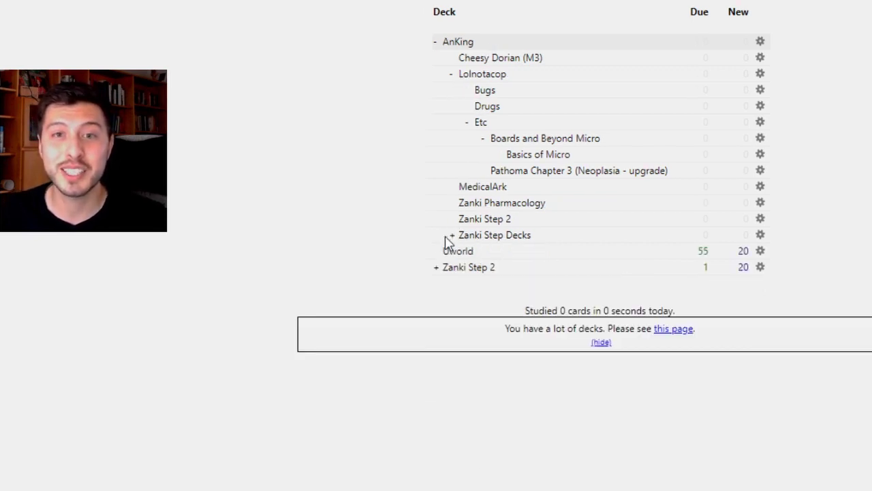
click(449, 236)
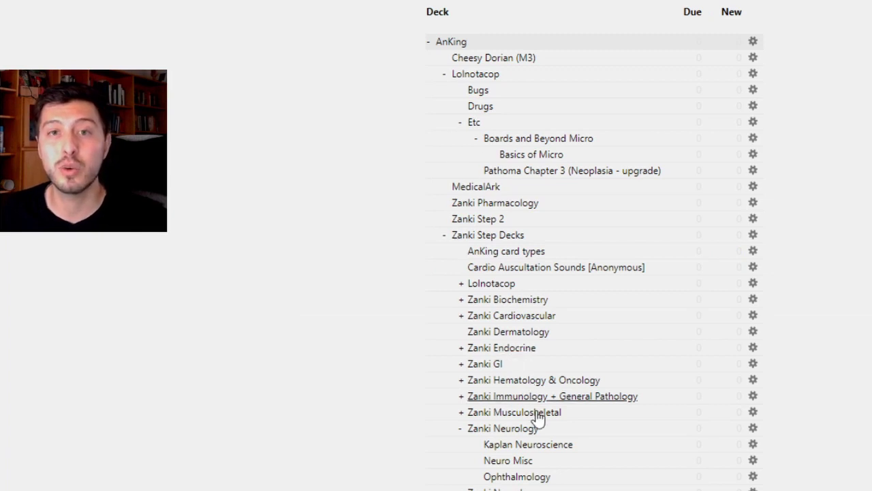
click(461, 411)
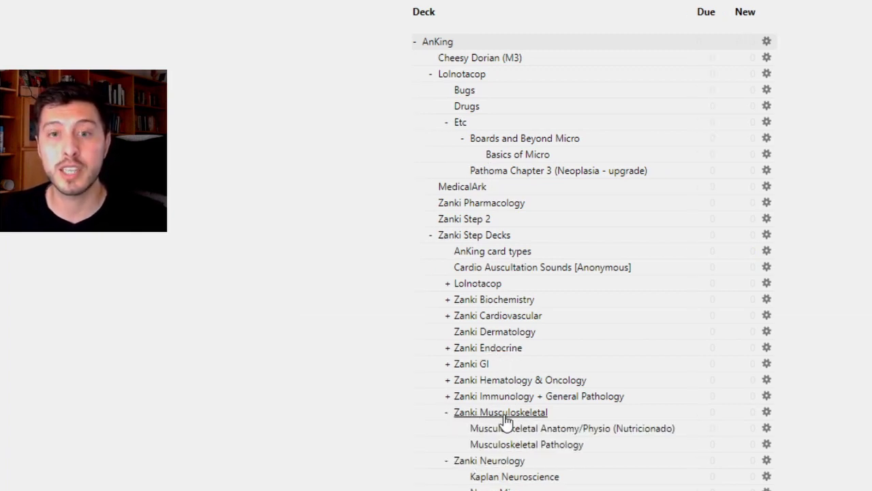
click(555, 430)
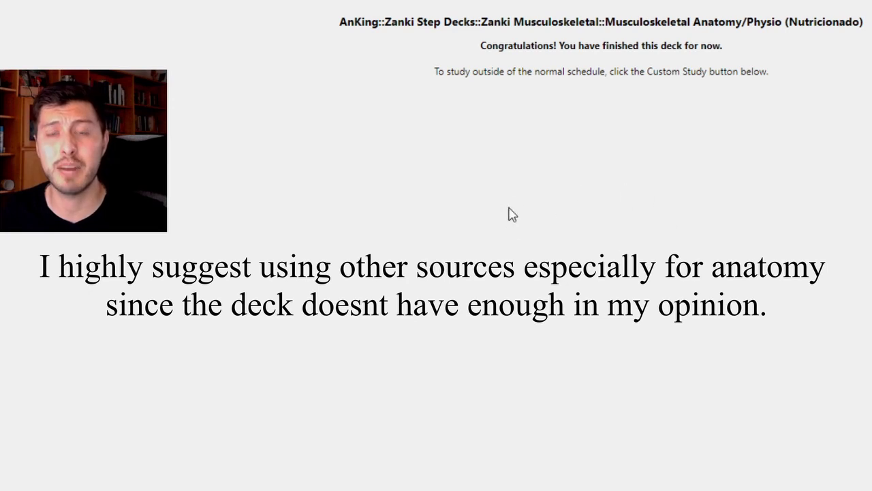